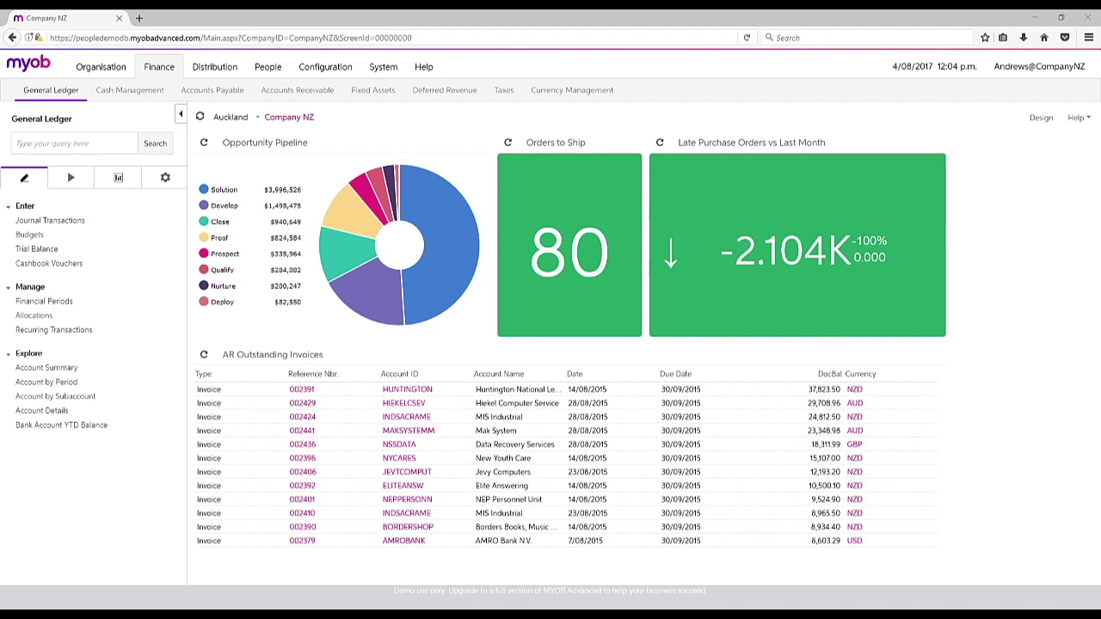
Leave the finance dashboard to show the General Ledger setup pages
{"action": "left_click", "coordinate": [165, 178]}
Open the Chart of Accounts, then load Accounts Receivable's Customer Classes showing class EUCUST
{"action": "left_click", "coordinate": [62, 330]}
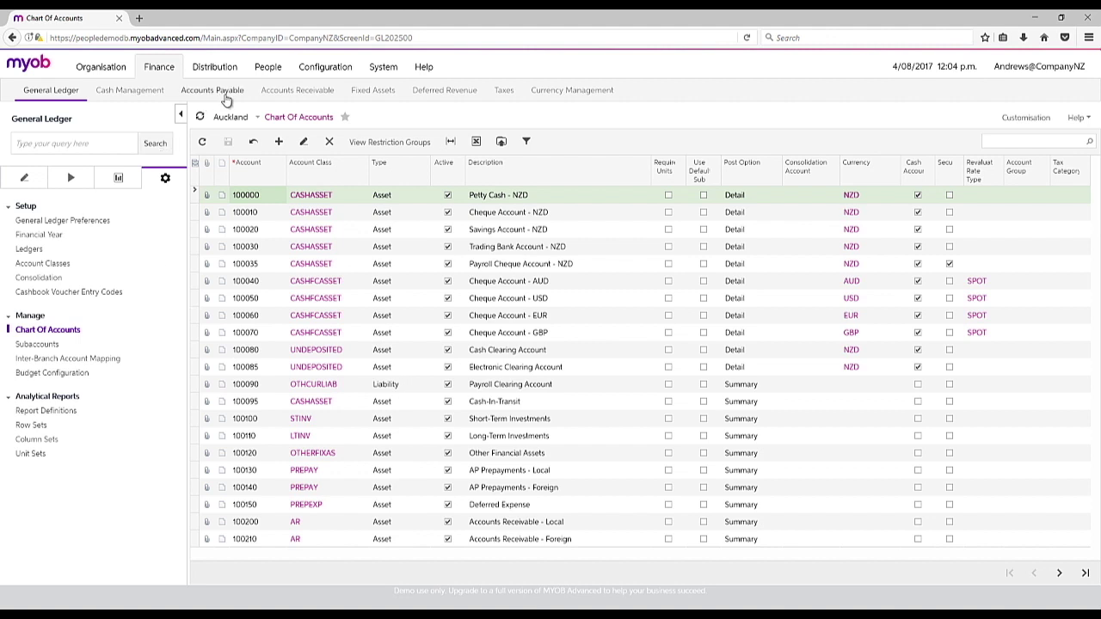
{"action": "left_click", "coordinate": [296, 93]}
{"action": "left_click", "coordinate": [165, 178]}
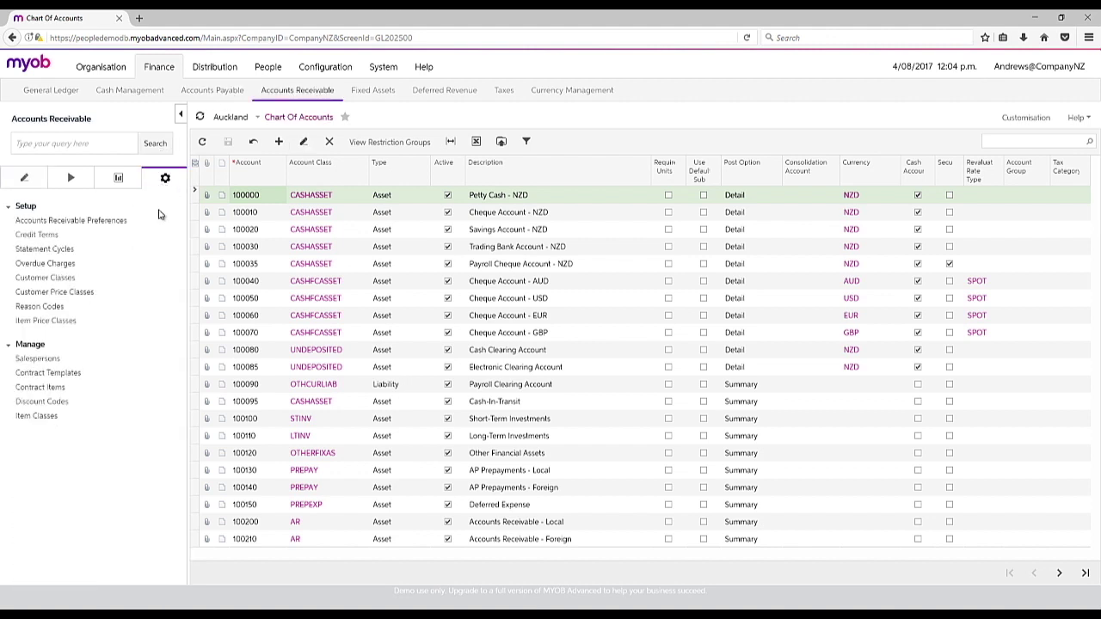
{"action": "left_click", "coordinate": [46, 277]}
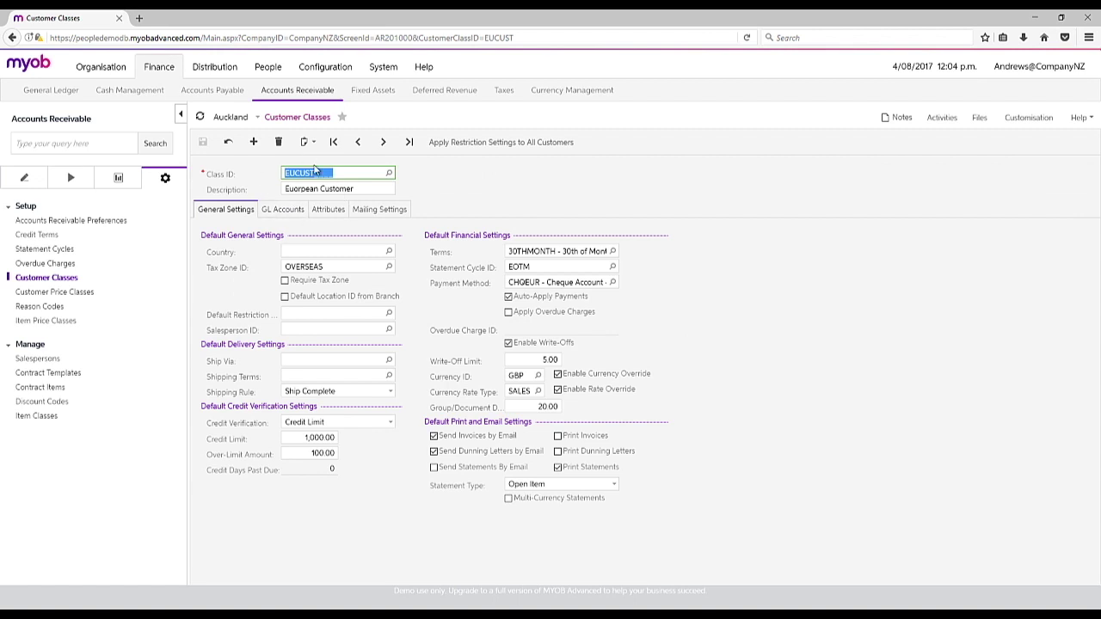
Review the EUCUST class's default GL accounts, then open the General Ledger Subaccounts list
{"action": "left_click", "coordinate": [284, 210]}
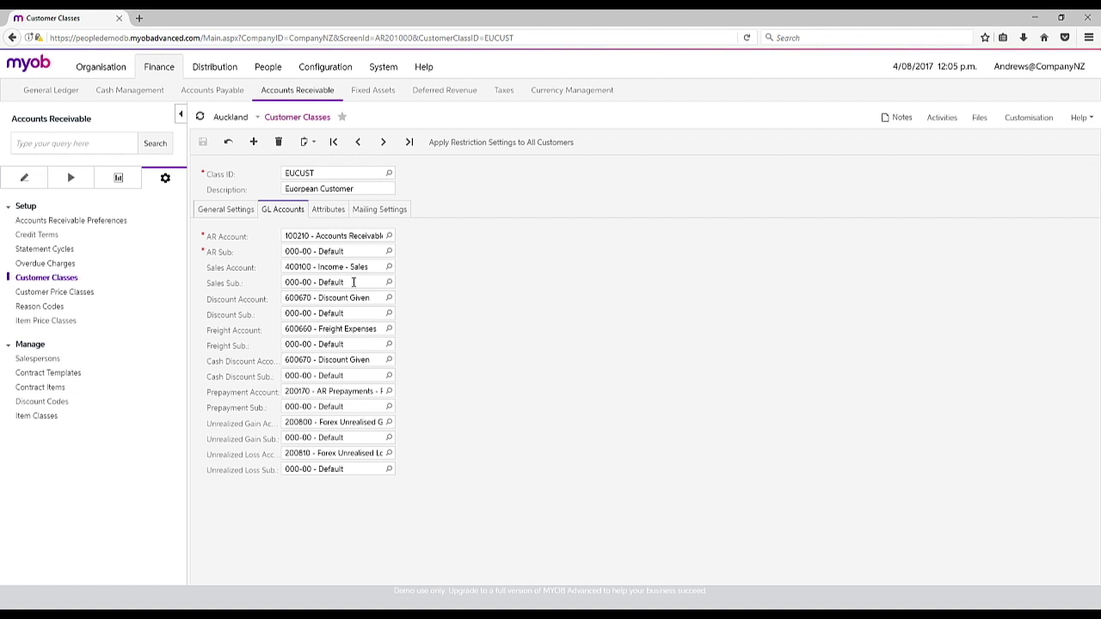
{"action": "left_click", "coordinate": [32, 92]}
{"action": "left_click", "coordinate": [38, 344]}
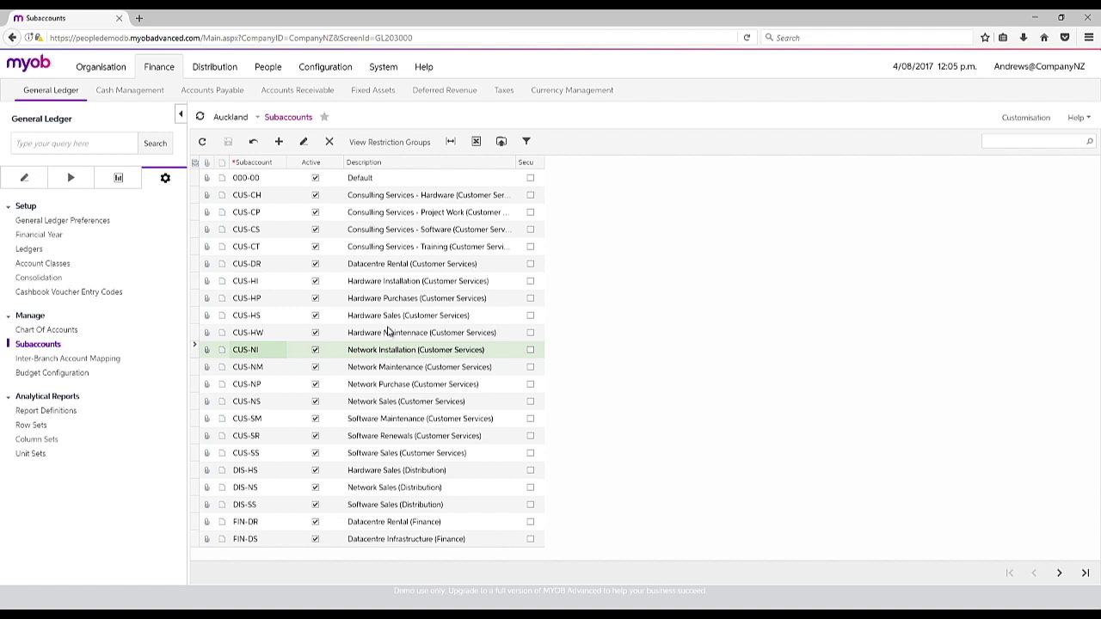
Review the CUS-CH and CUS-HW subaccounts, then go to Accounts Receivable Salespersons
{"action": "left_click", "coordinate": [265, 198]}
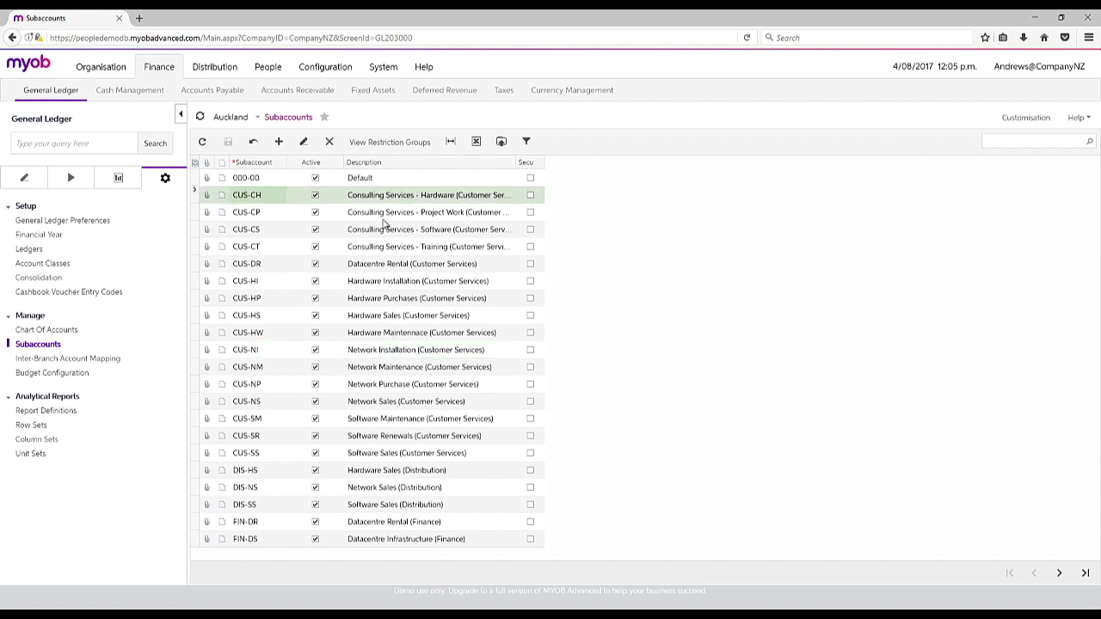
{"action": "left_click", "coordinate": [269, 336]}
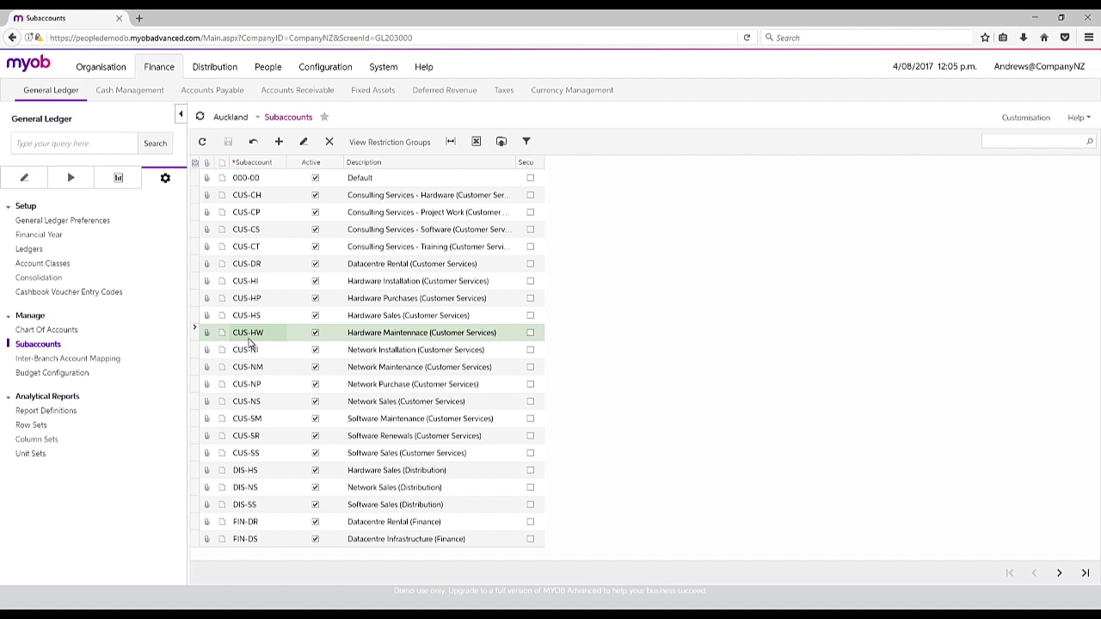
{"action": "left_click", "coordinate": [302, 90]}
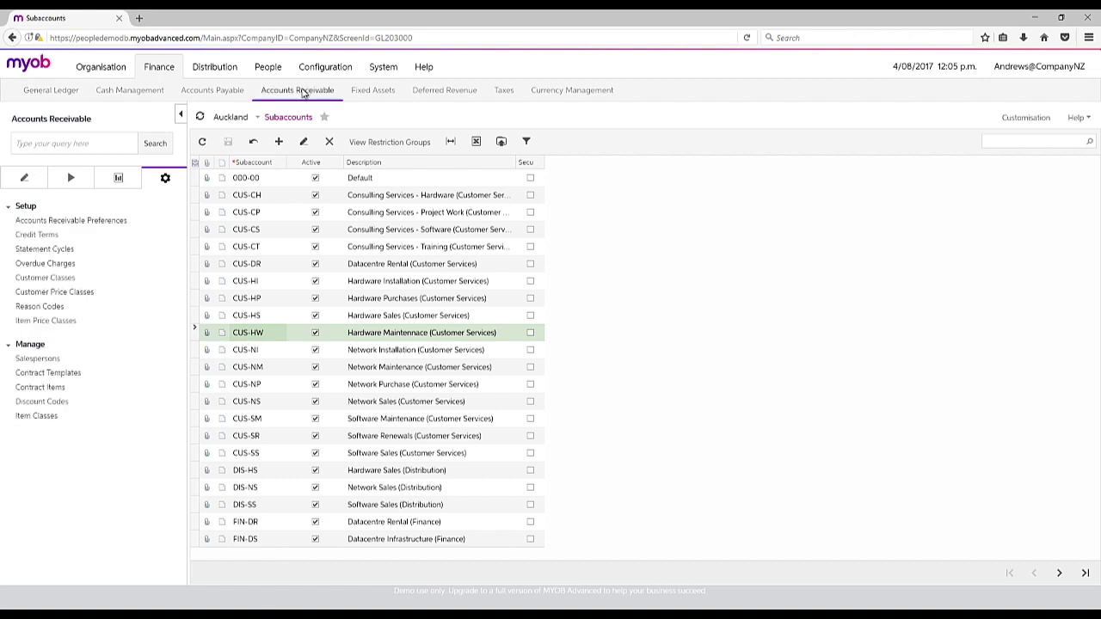
{"action": "left_click", "coordinate": [43, 359]}
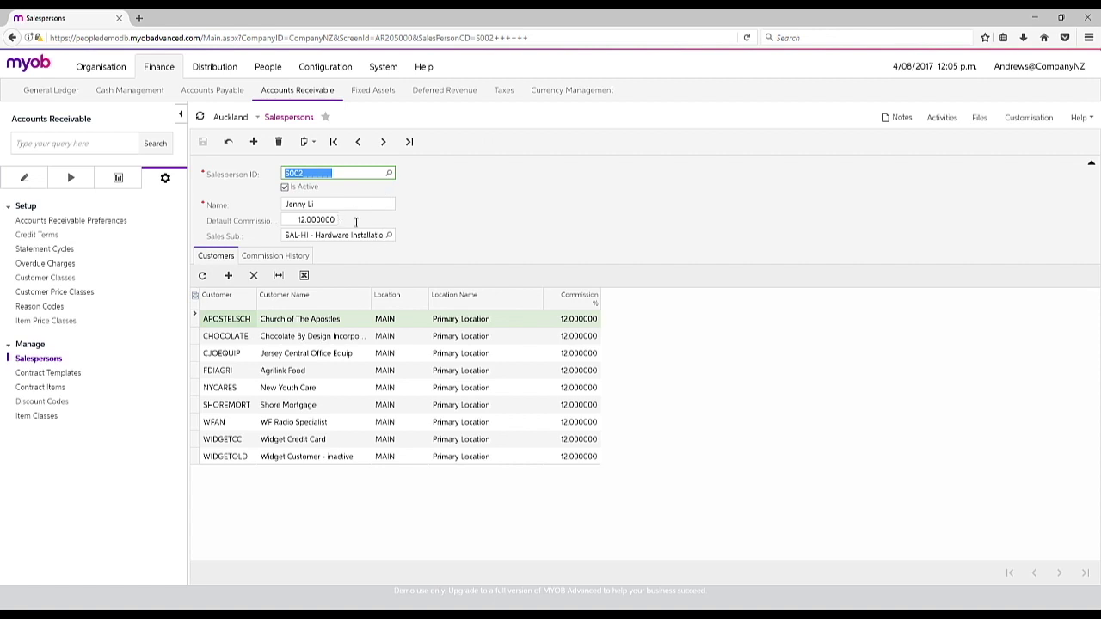
{"action": "mouse_move", "coordinate": [336, 235]}
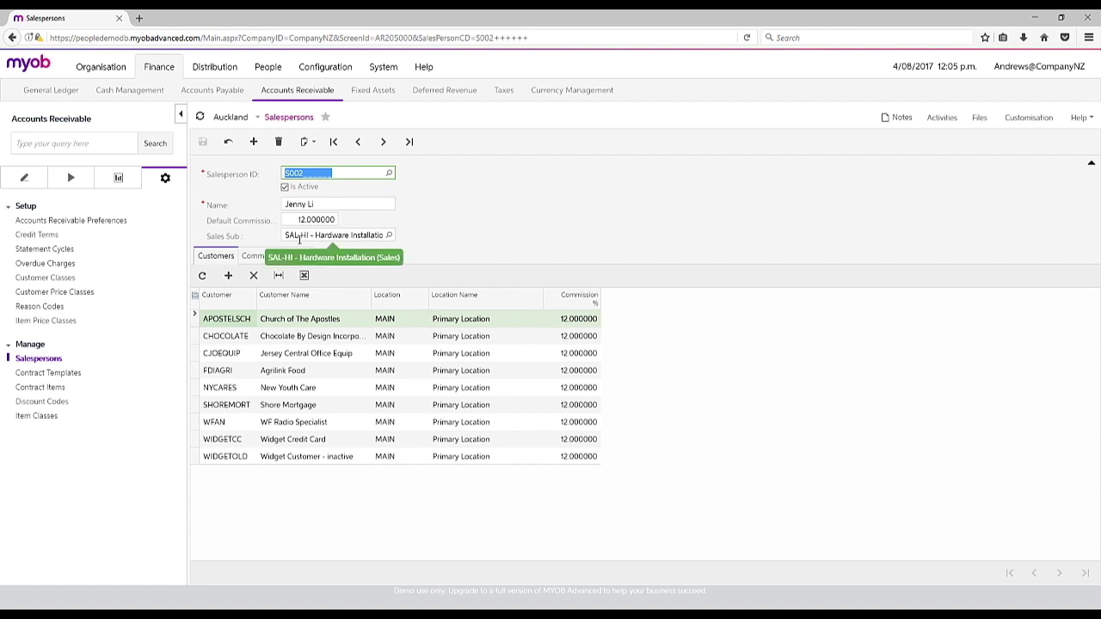
{"action": "left_click", "coordinate": [465, 209]}
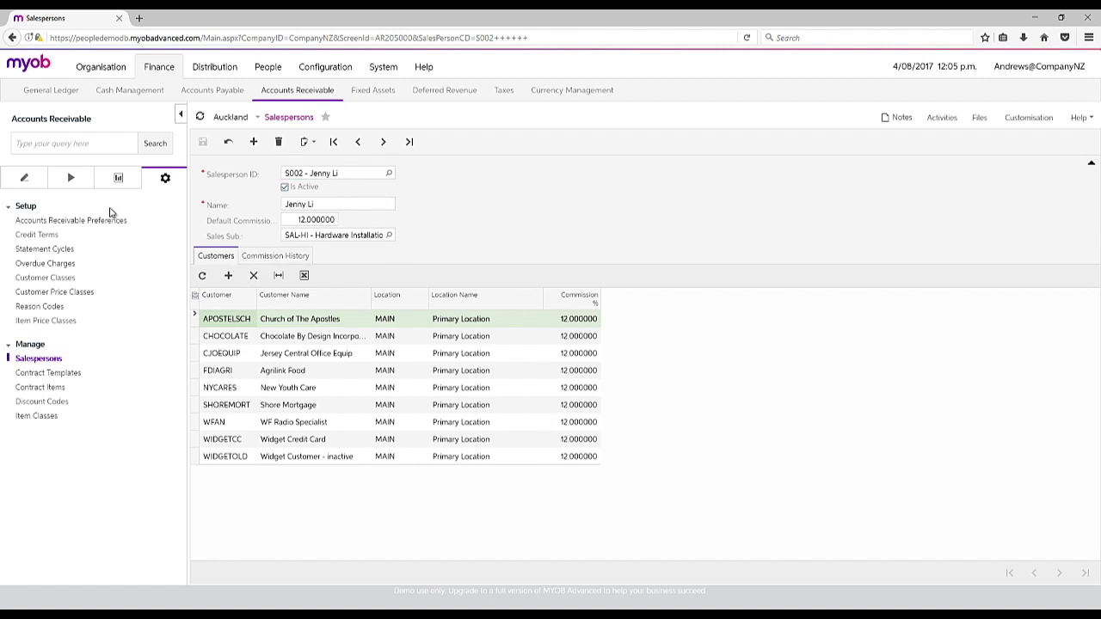
{"action": "left_click", "coordinate": [31, 180]}
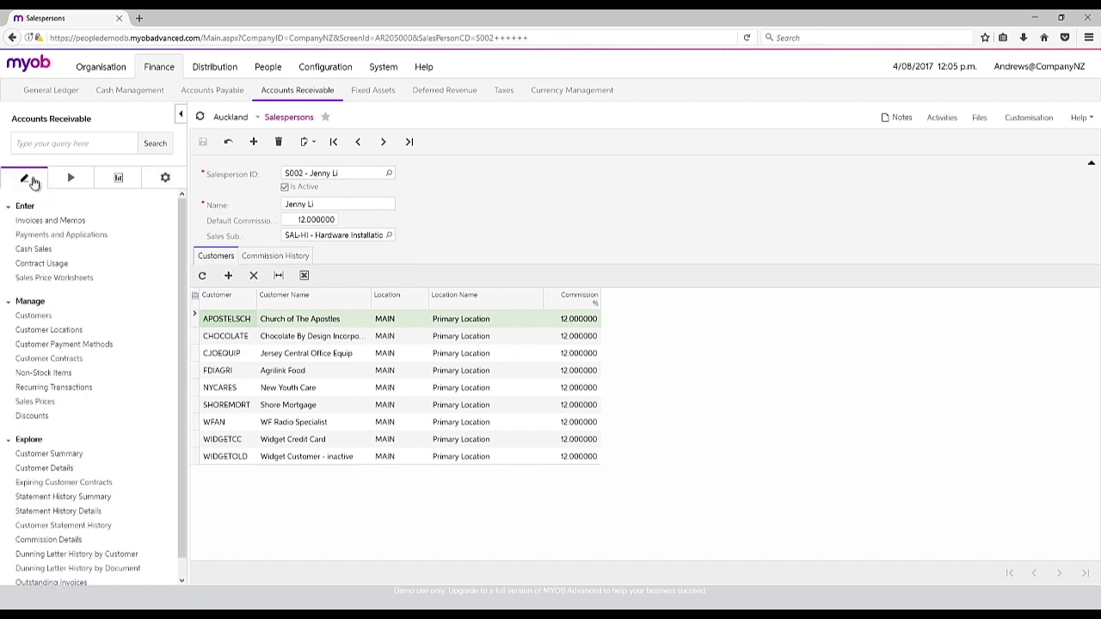
{"action": "left_click", "coordinate": [50, 94]}
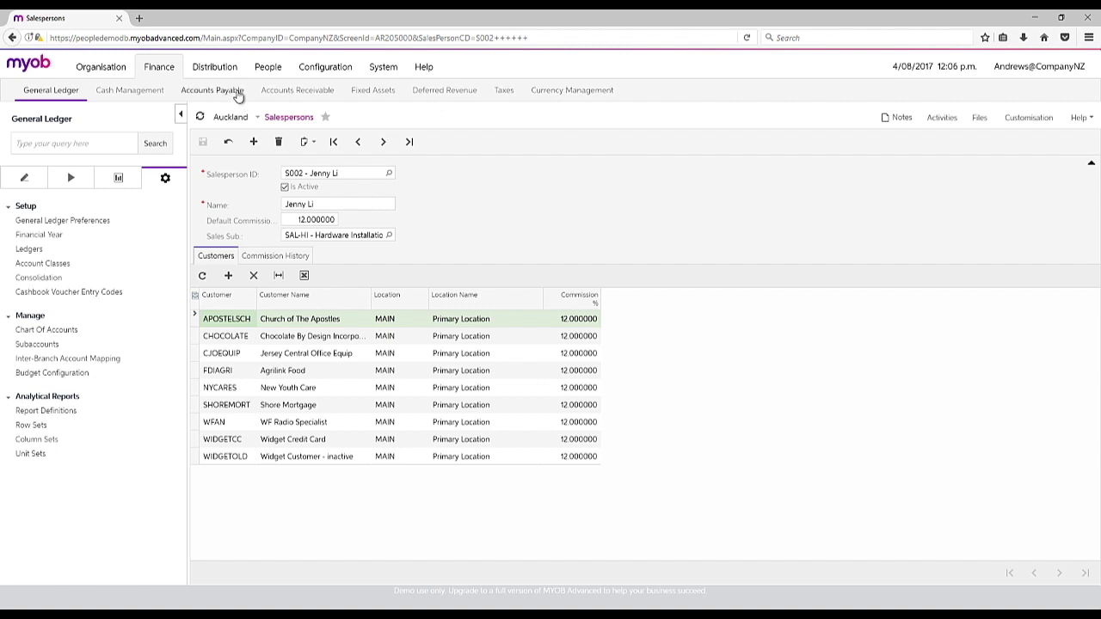
{"action": "left_click", "coordinate": [284, 92]}
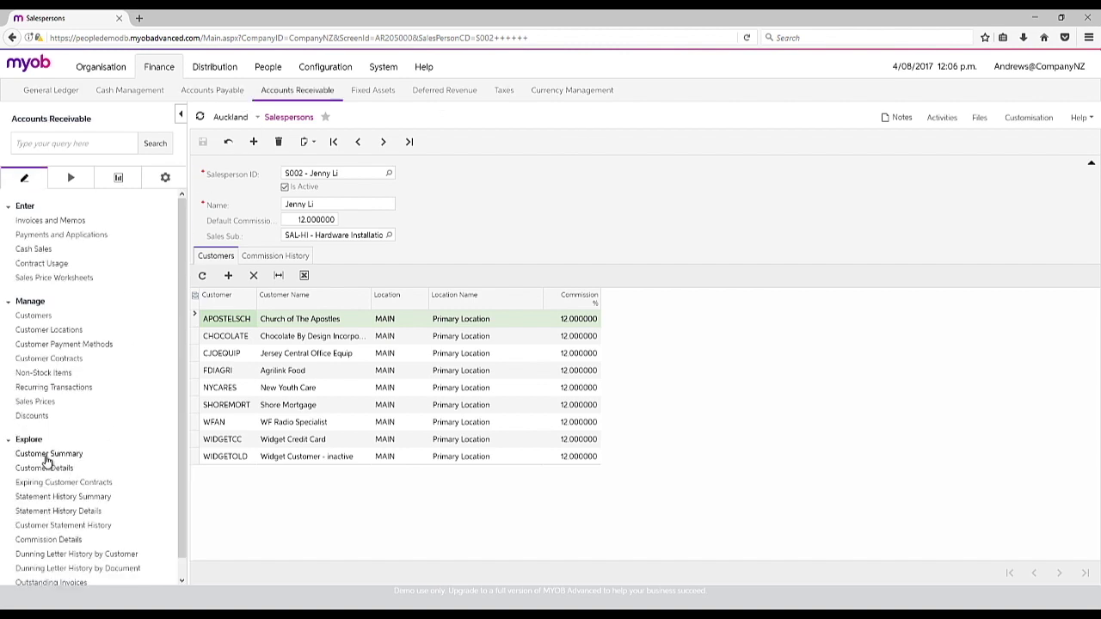
{"action": "left_click", "coordinate": [45, 454]}
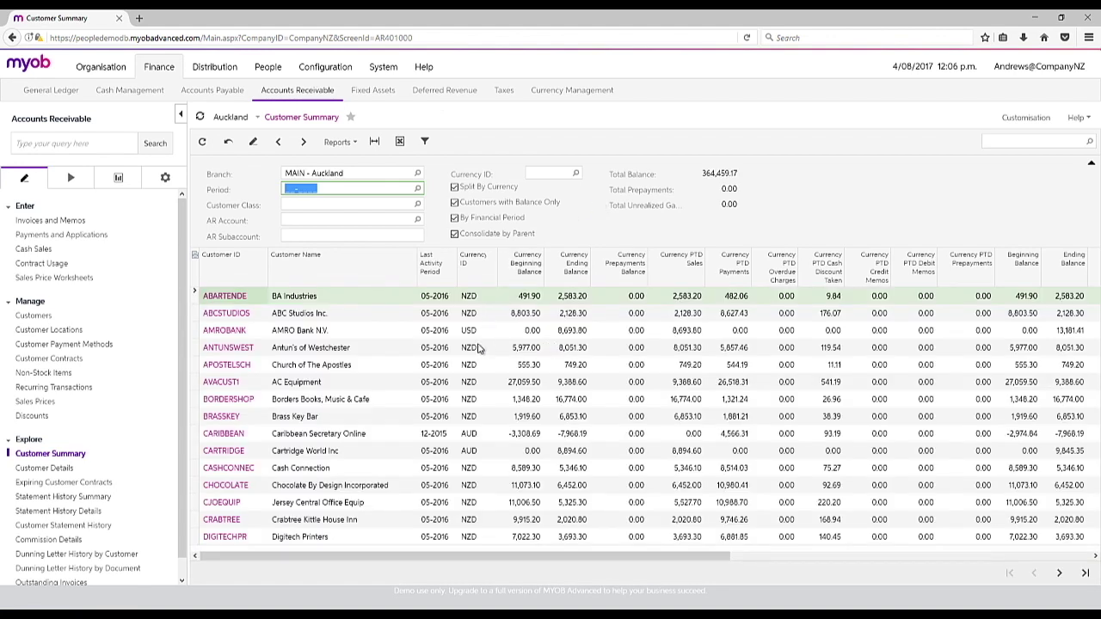
Select the AMROBANK and CARIBBEAN customers and toggle Split By Currency off and on again
{"action": "left_click", "coordinate": [314, 335]}
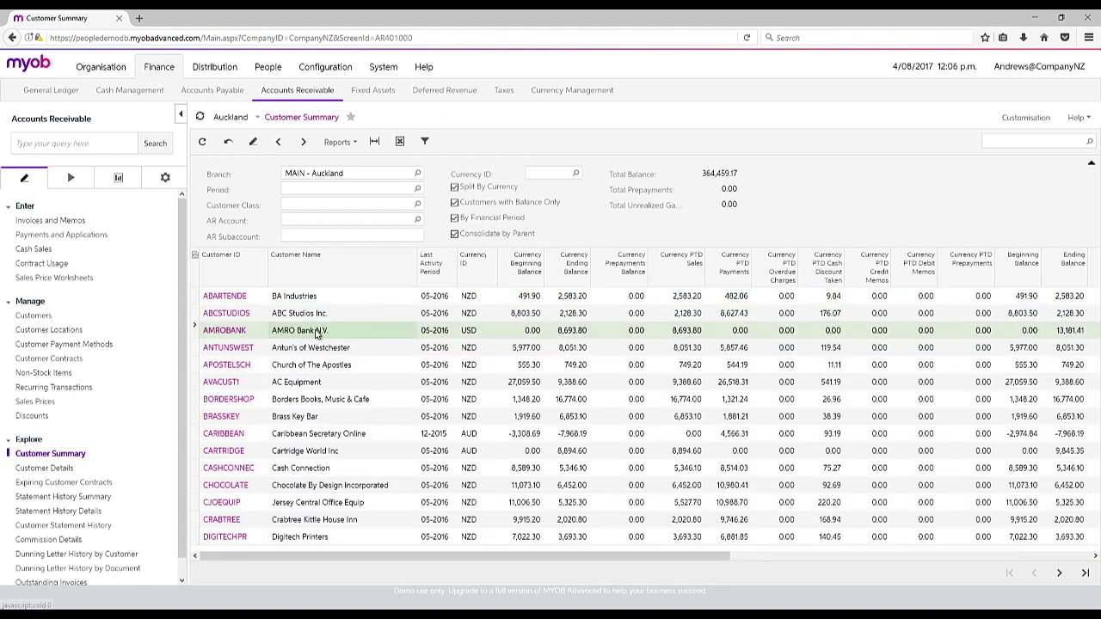
{"action": "left_click", "coordinate": [476, 436]}
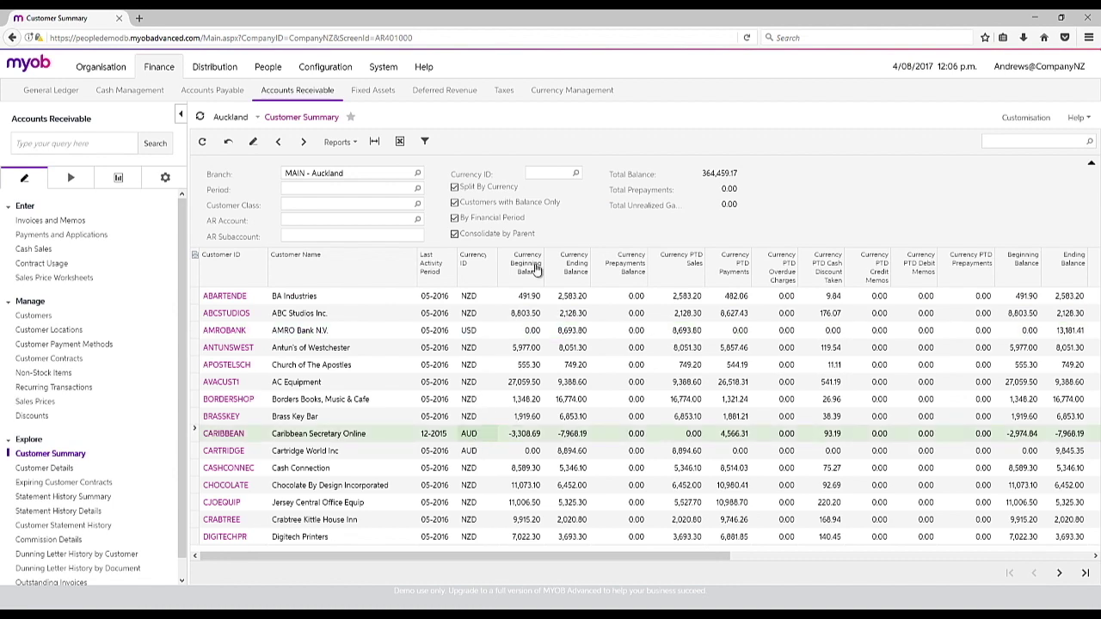
{"action": "left_click", "coordinate": [471, 187]}
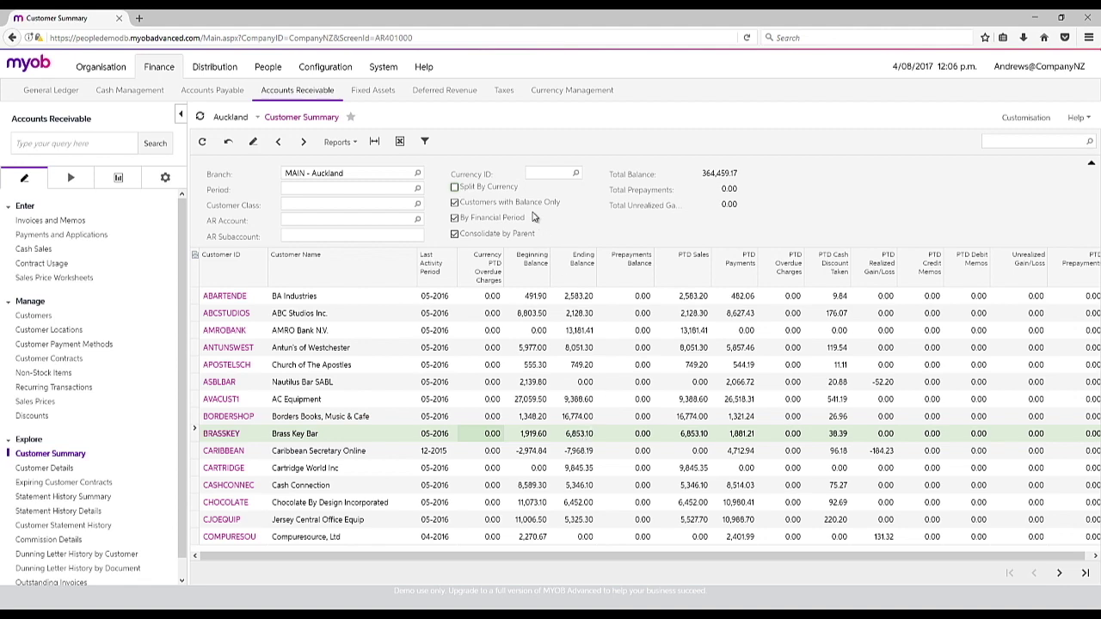
{"action": "left_click", "coordinate": [458, 196]}
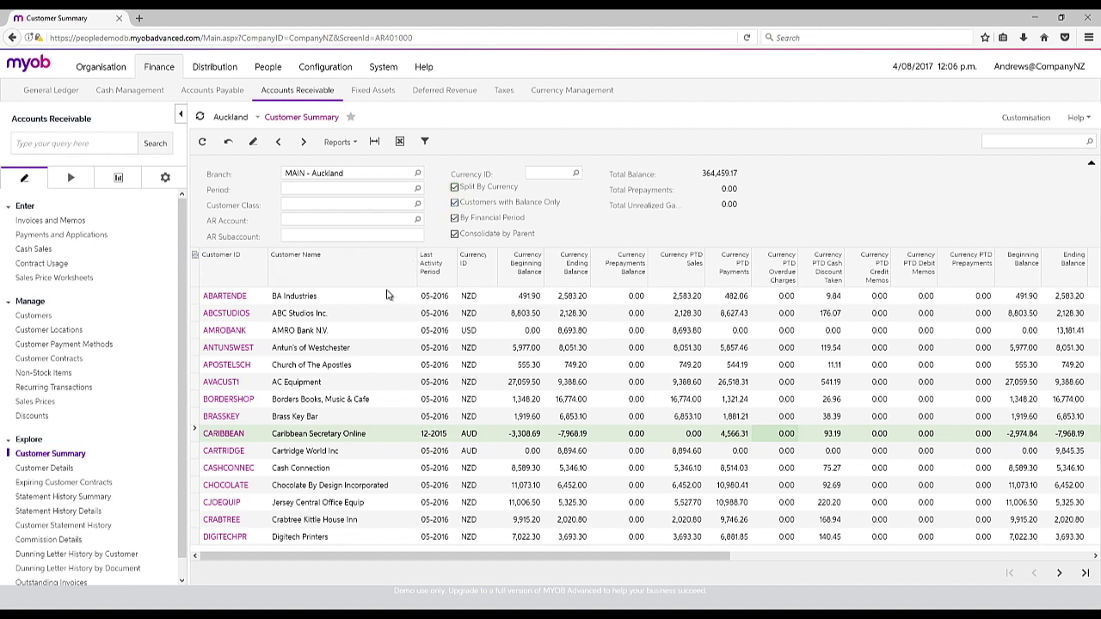
{"action": "left_click", "coordinate": [52, 90]}
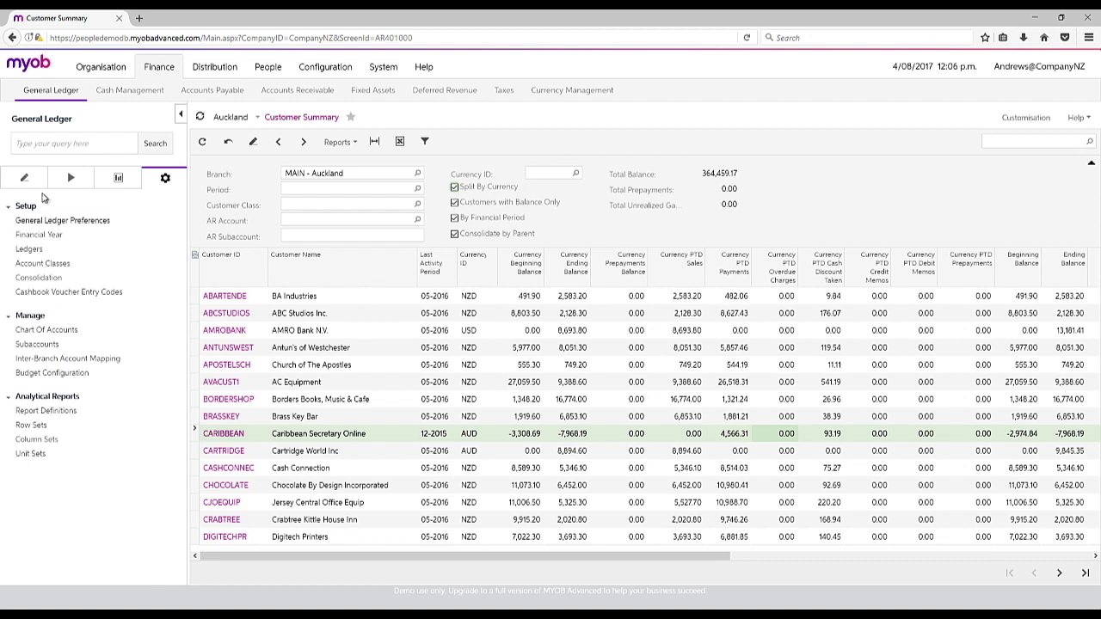
Browse the General Ledger, Accounts Payable and Accounts Receivable task lists, ending on Deferred Revenue
{"action": "left_click", "coordinate": [34, 184]}
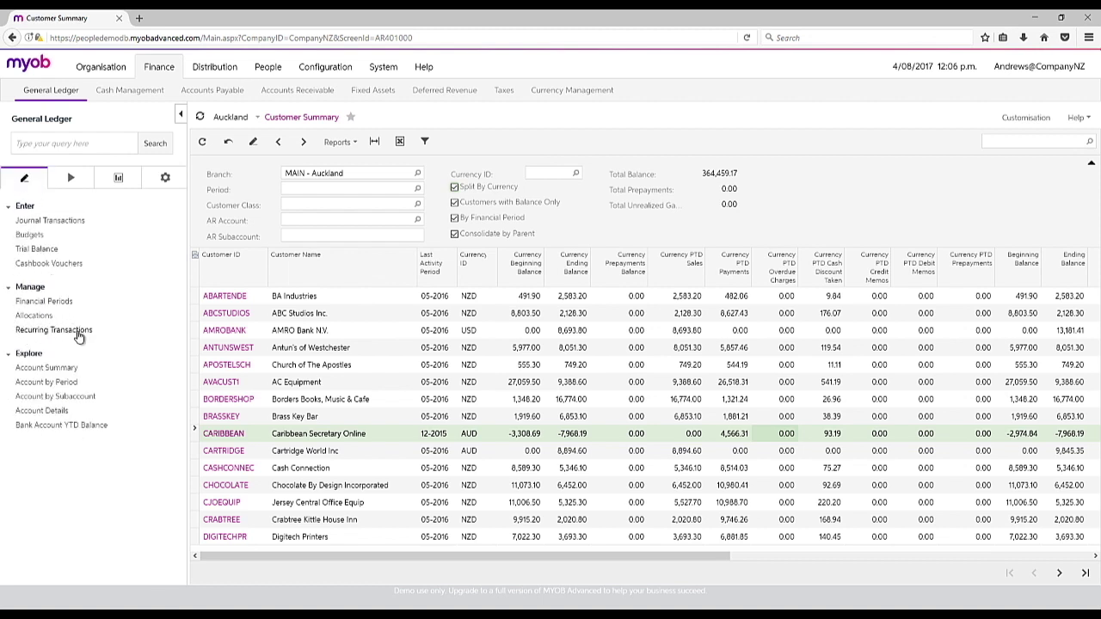
{"action": "left_click", "coordinate": [222, 90]}
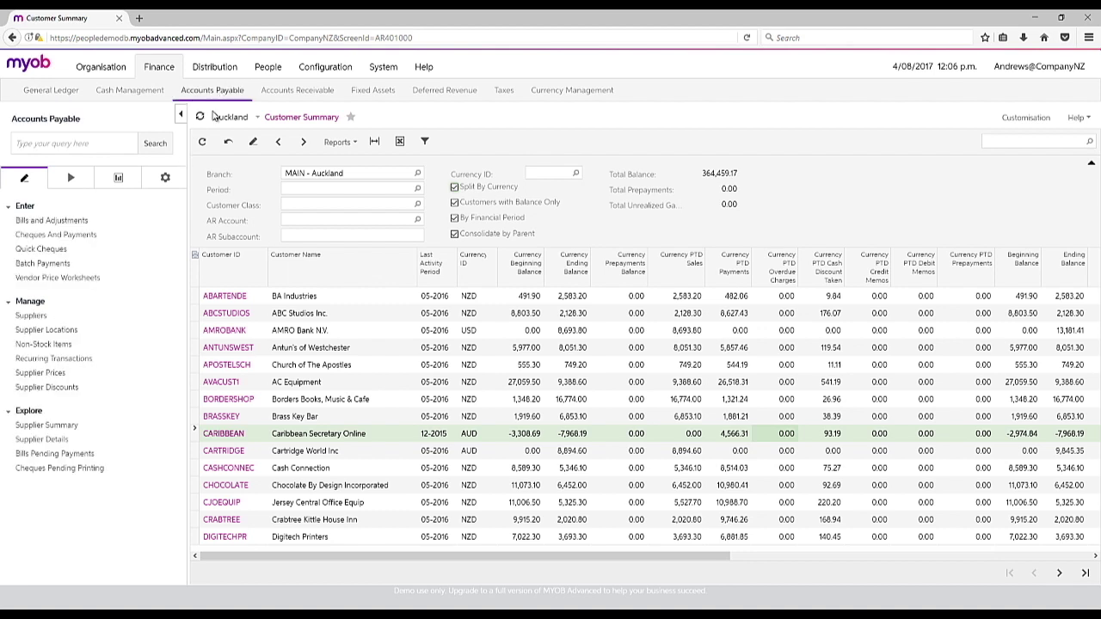
{"action": "left_click", "coordinate": [300, 95]}
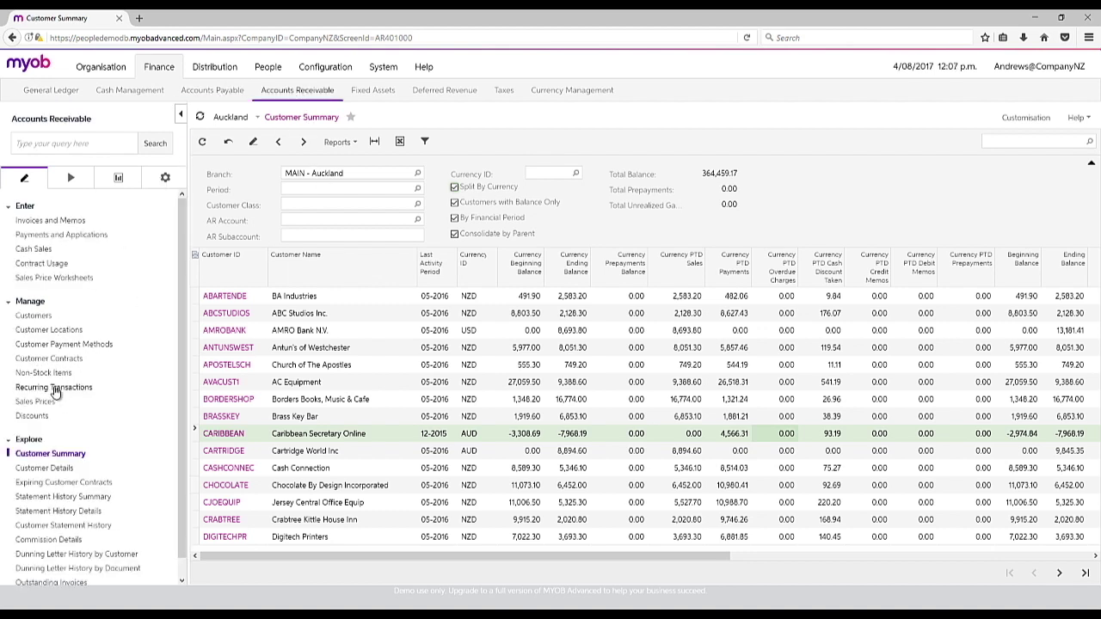
{"action": "left_click", "coordinate": [206, 90]}
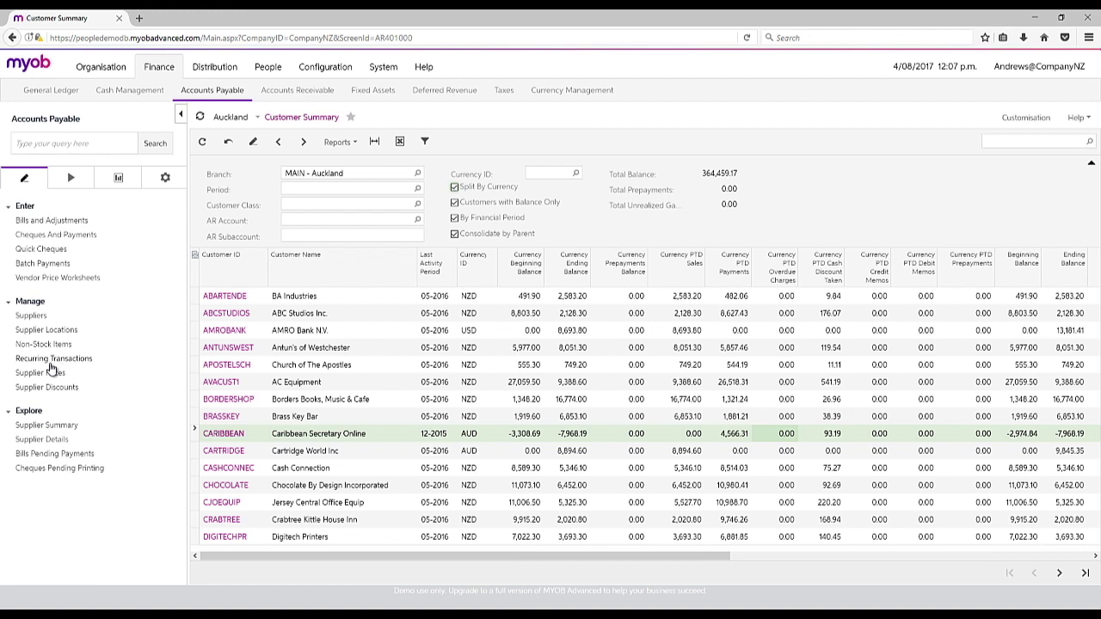
{"action": "left_click", "coordinate": [39, 95]}
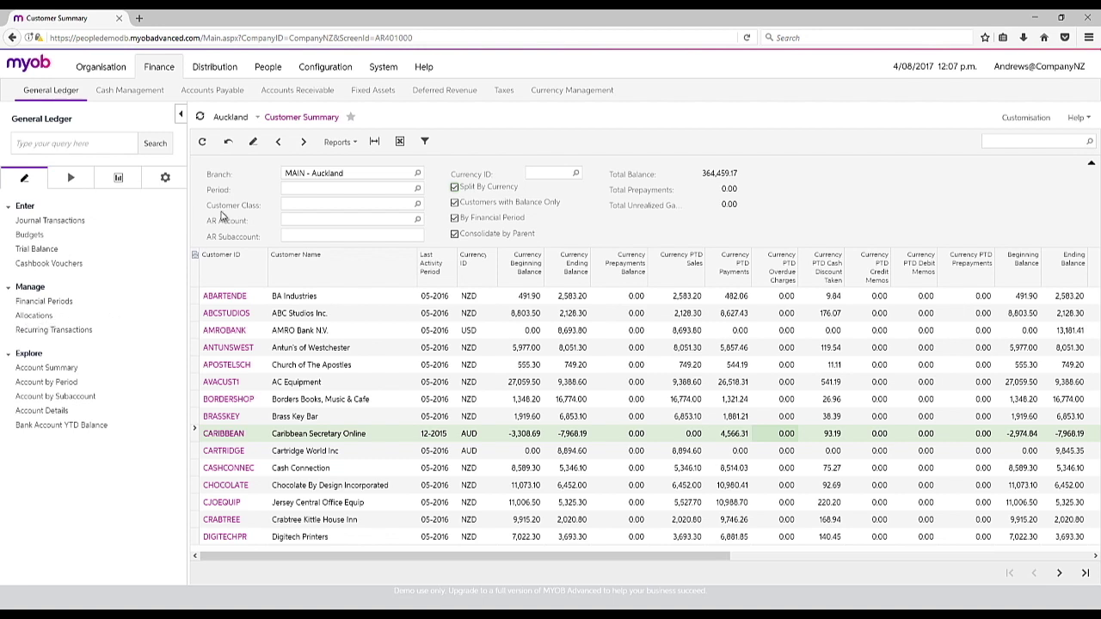
{"action": "left_click", "coordinate": [453, 94]}
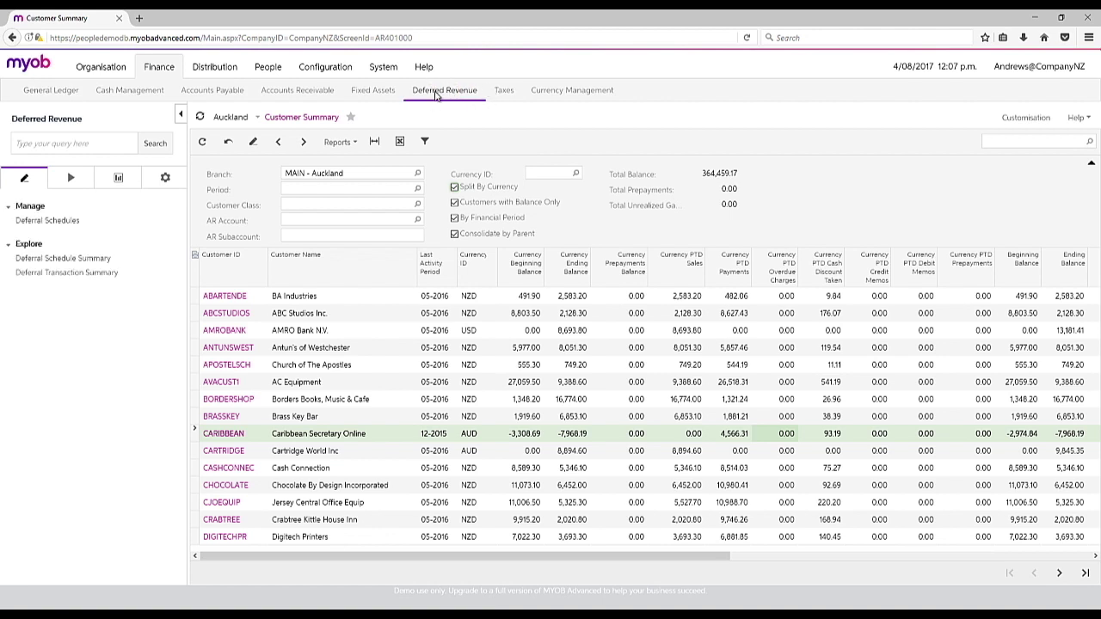
Browse the Accounts Receivable and General Ledger task lists, then the ledger processes and setup pages
{"action": "left_click", "coordinate": [306, 92]}
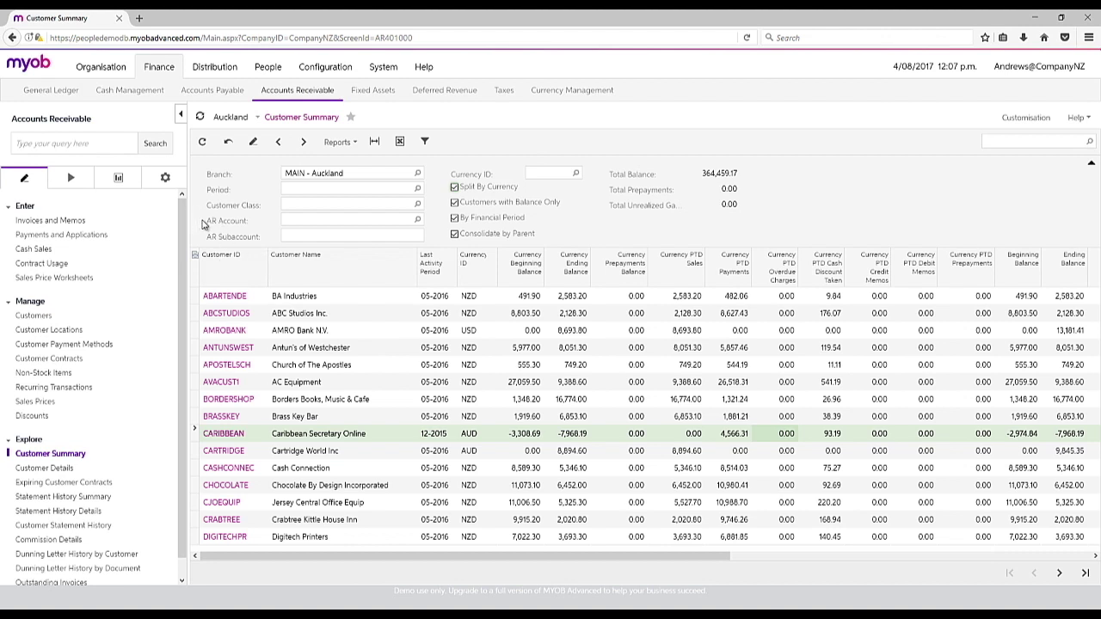
{"action": "left_click", "coordinate": [51, 91]}
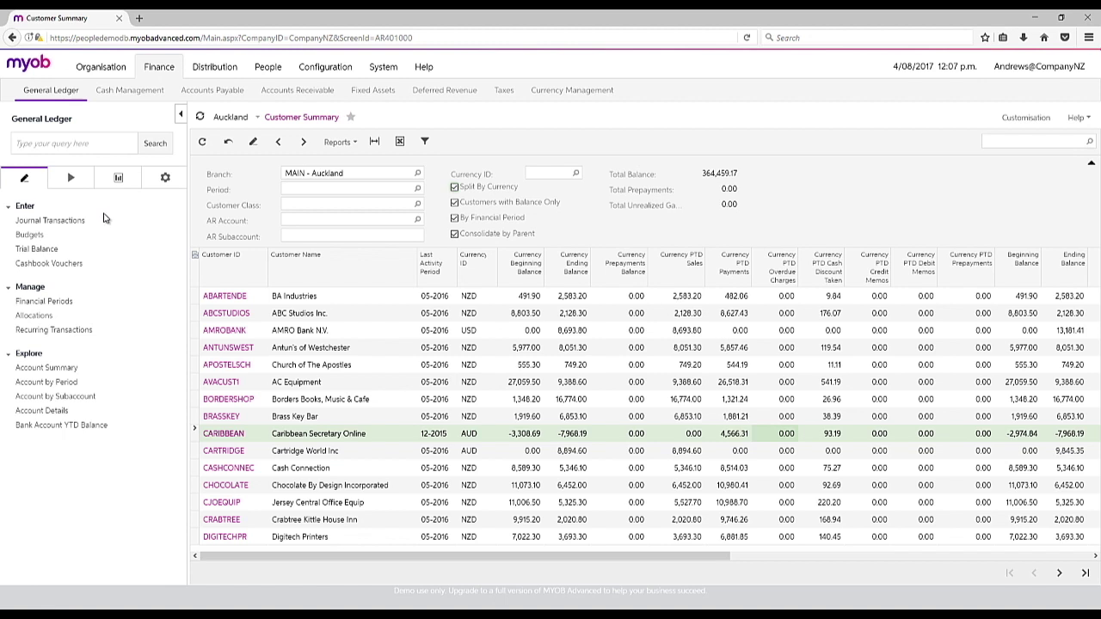
{"action": "left_click", "coordinate": [71, 182]}
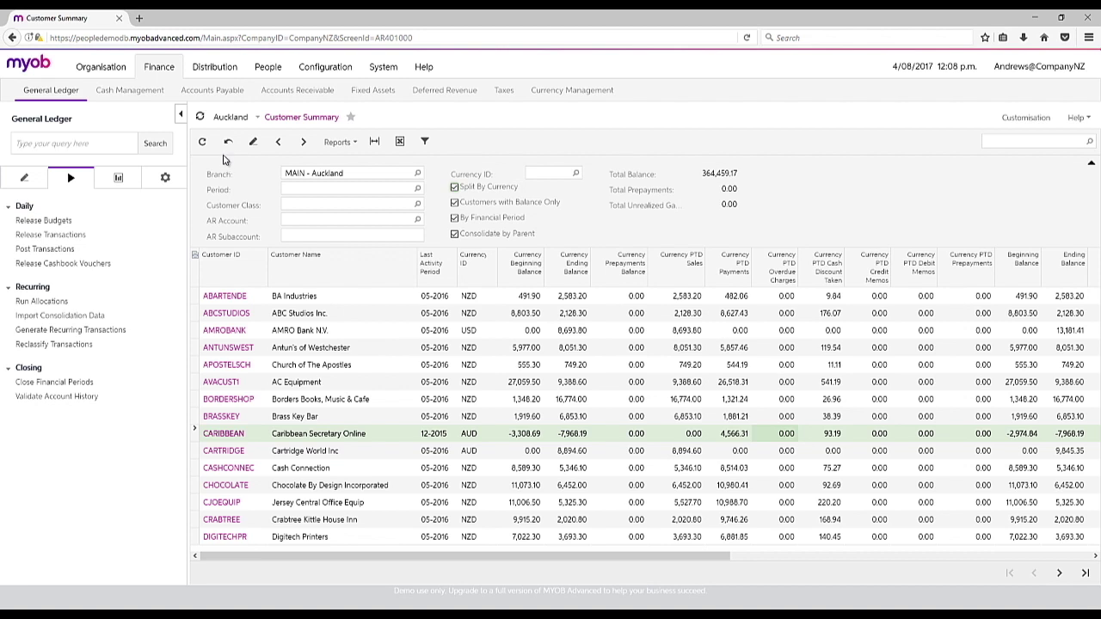
{"action": "left_click", "coordinate": [165, 178]}
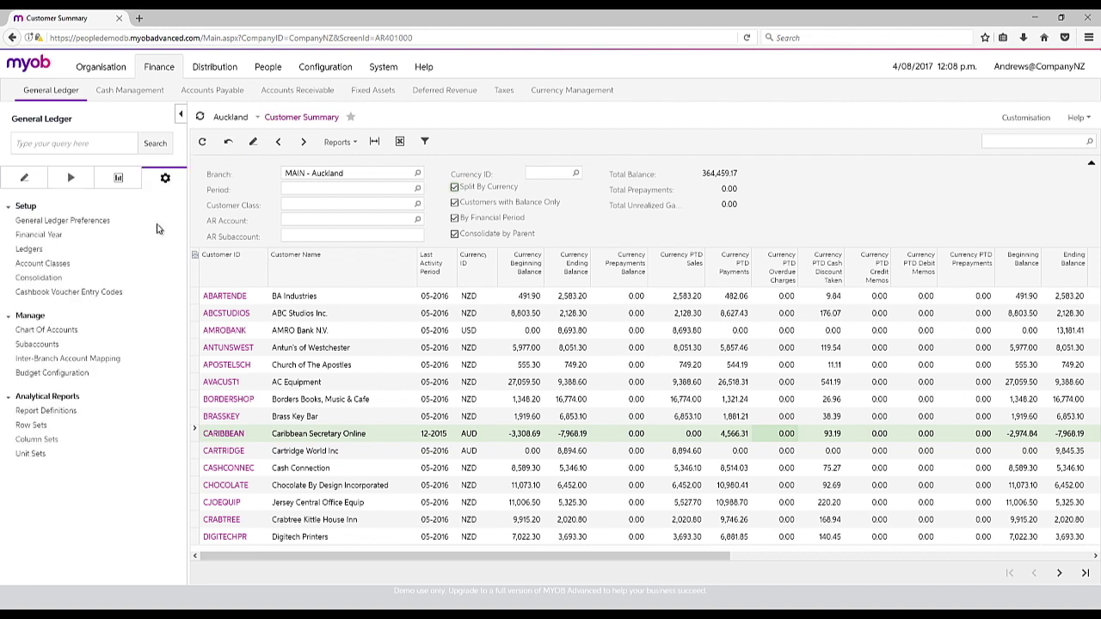
Inspect the ACTUAL and PESFOR ledgers in Ledgers setup, then show the General Ledger reports
{"action": "left_click", "coordinate": [30, 248]}
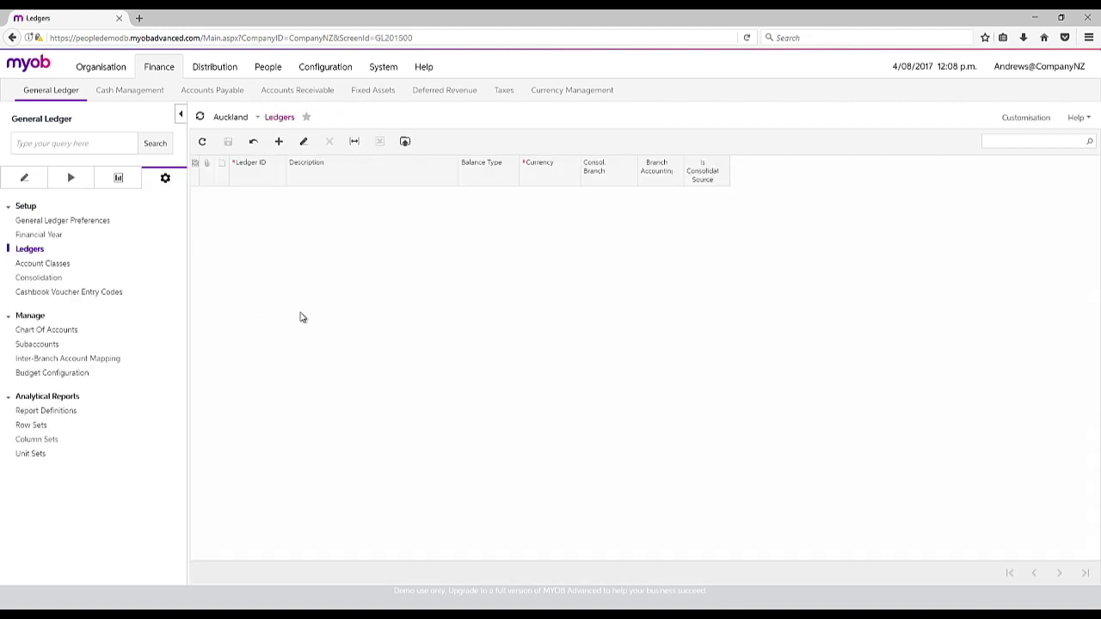
{"action": "left_click", "coordinate": [267, 197]}
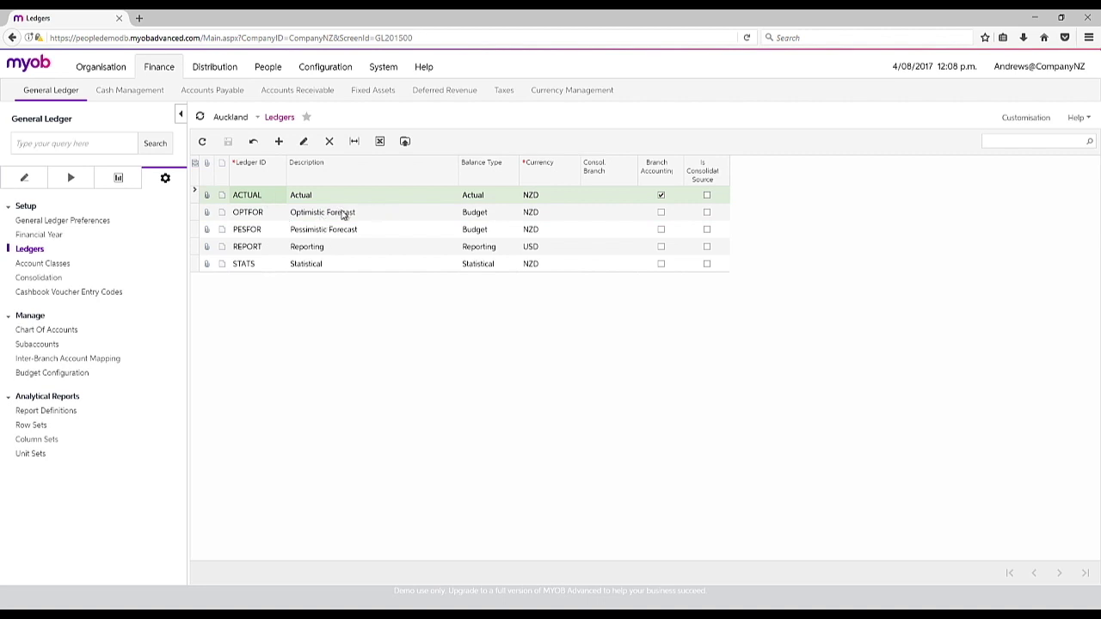
{"action": "left_click", "coordinate": [348, 232]}
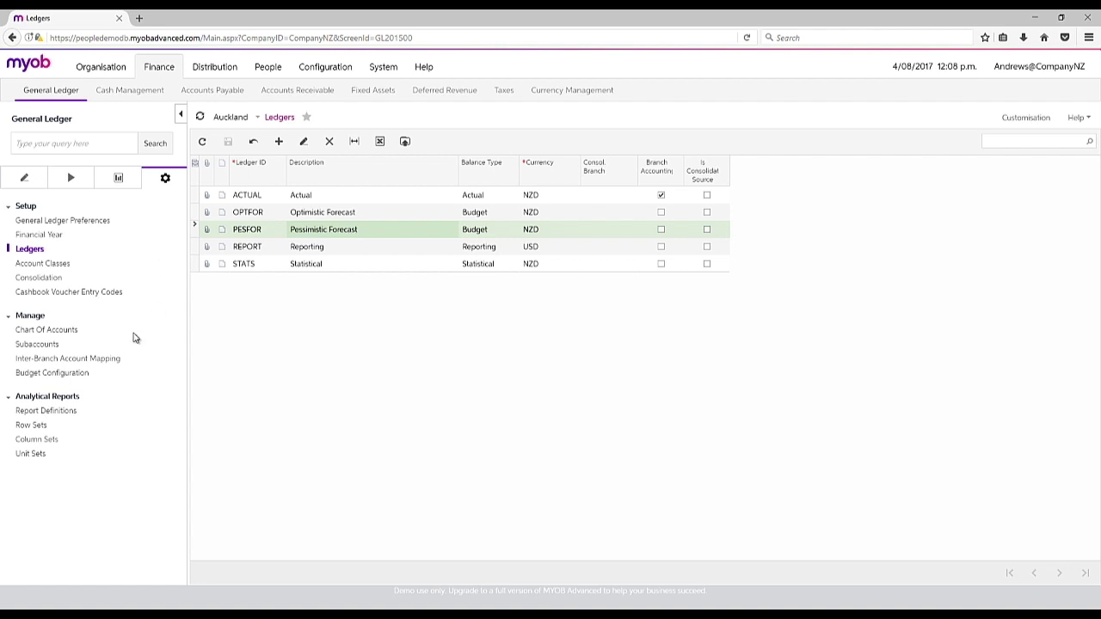
{"action": "left_click", "coordinate": [118, 178]}
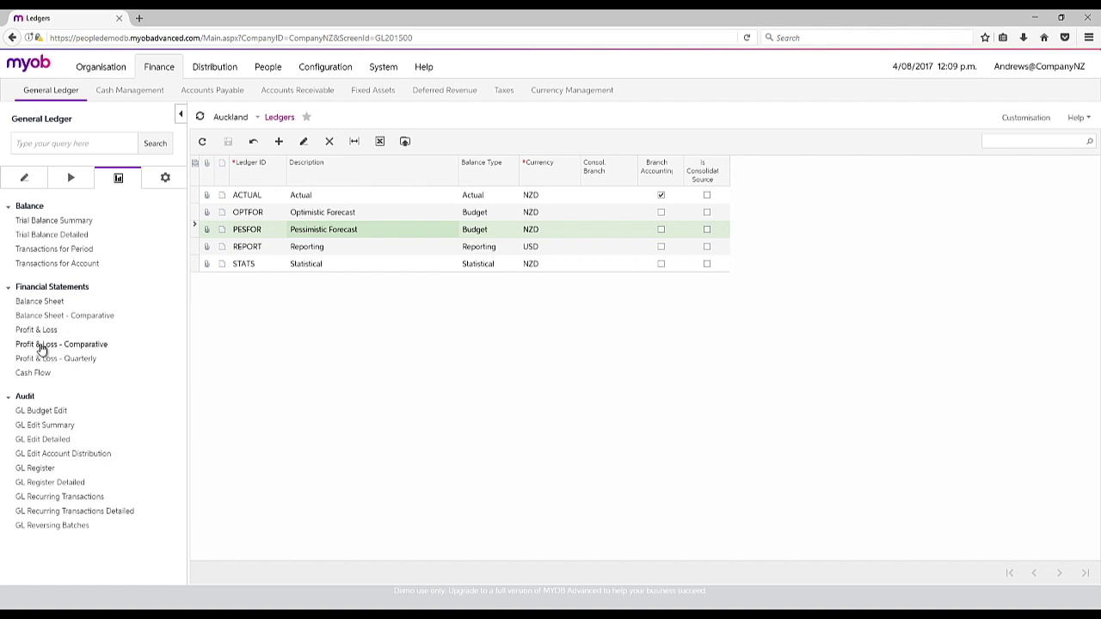
Run Profit & Loss for MAIN, ACTUAL, 12-2015 and drill into Income - Sales 400100
{"action": "left_click", "coordinate": [39, 331]}
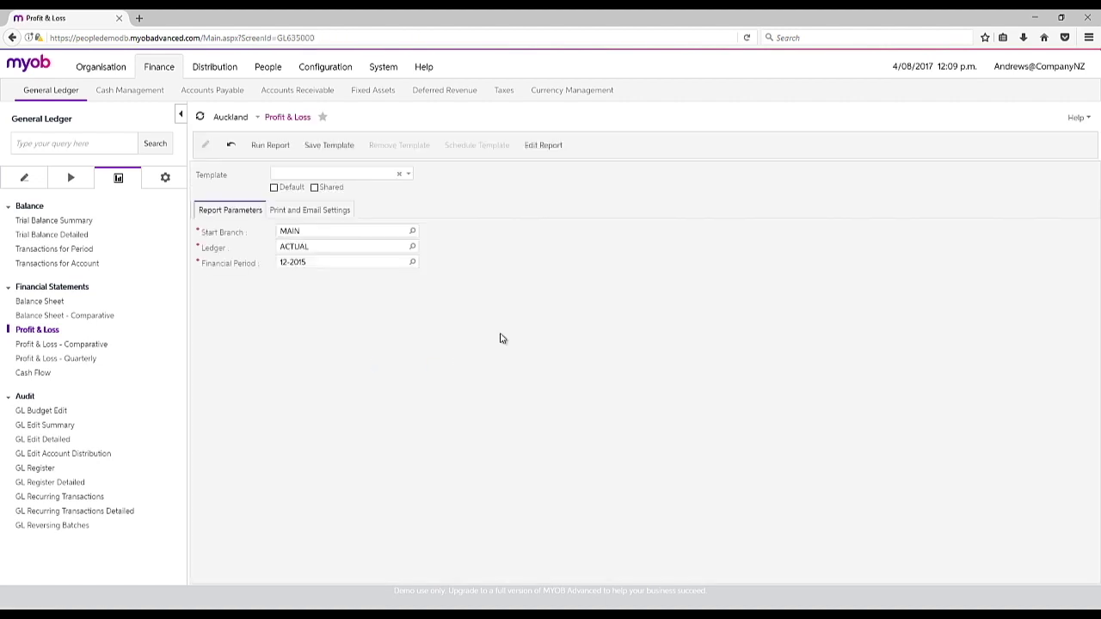
{"action": "left_click", "coordinate": [549, 146]}
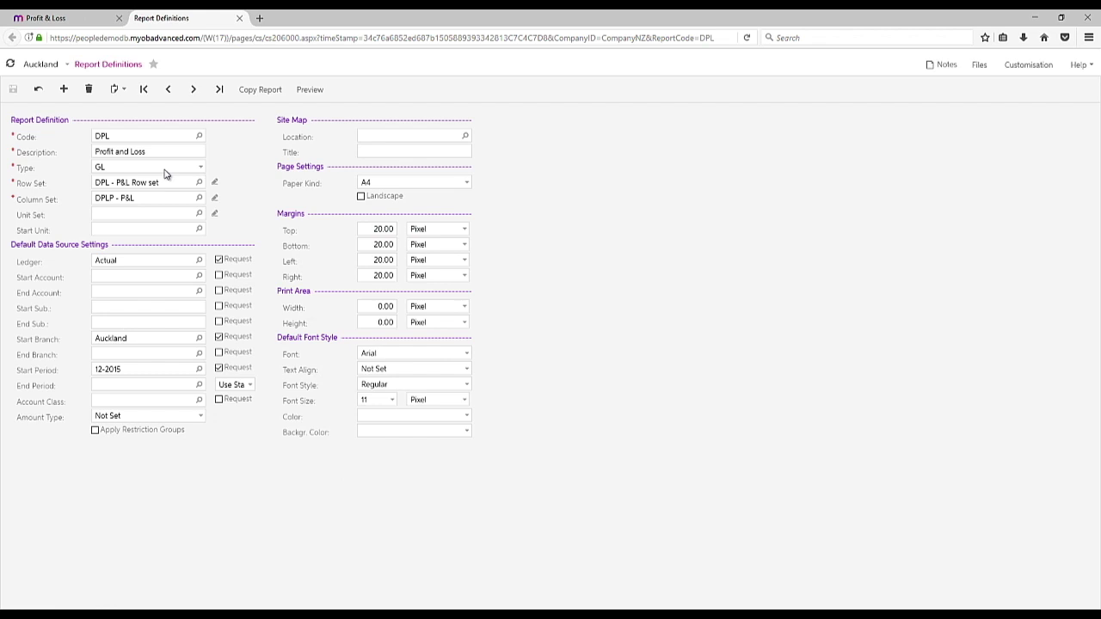
{"action": "left_click", "coordinate": [239, 18]}
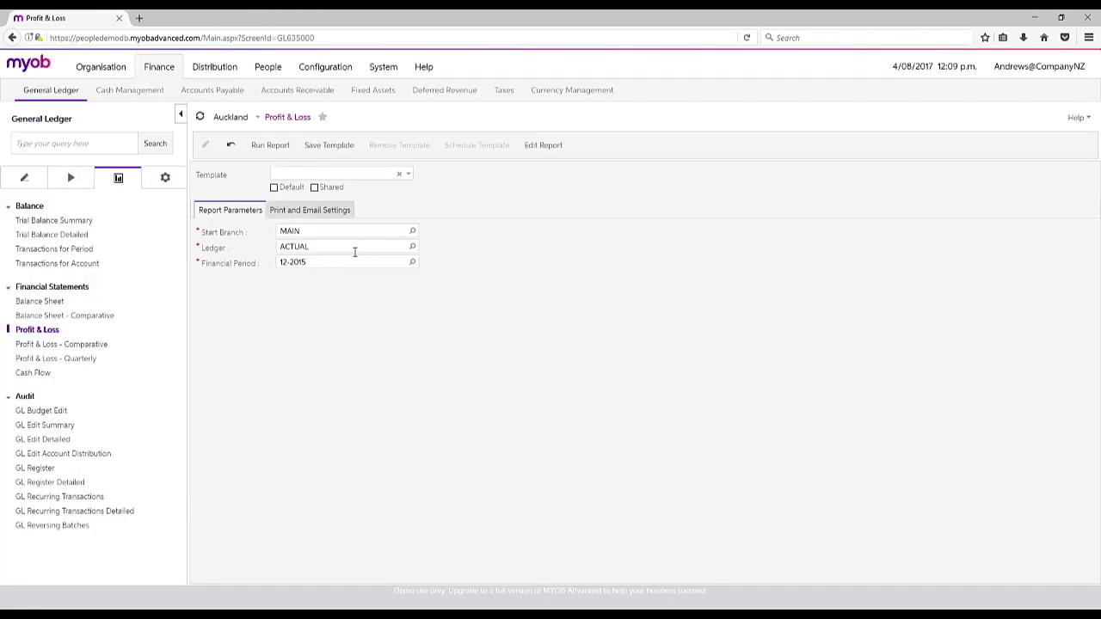
{"action": "left_click", "coordinate": [270, 145]}
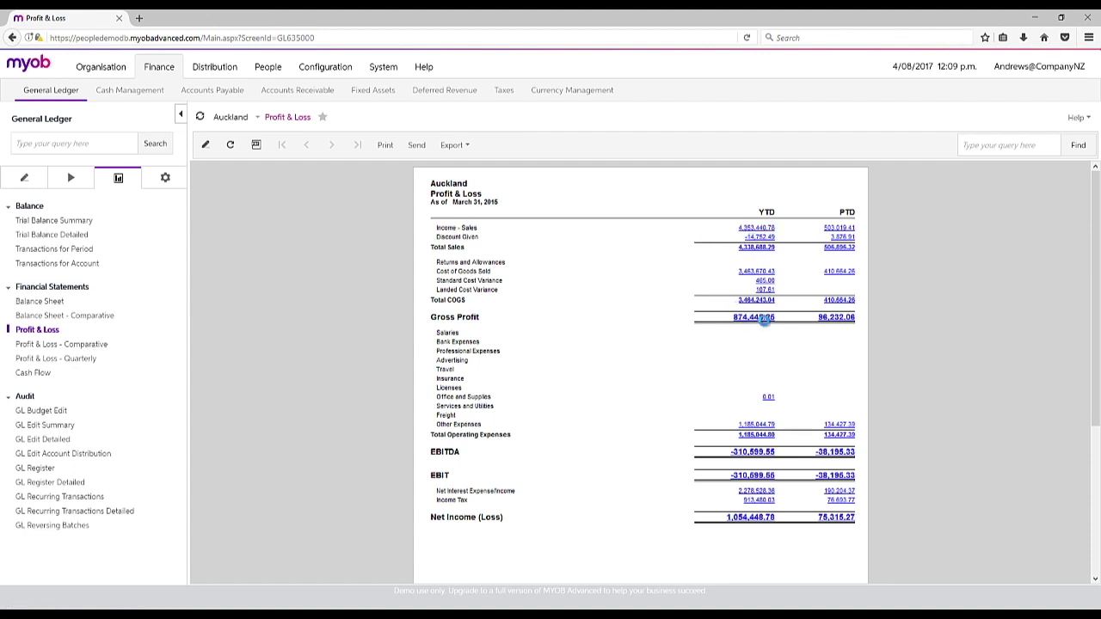
{"action": "left_click", "coordinate": [761, 317]}
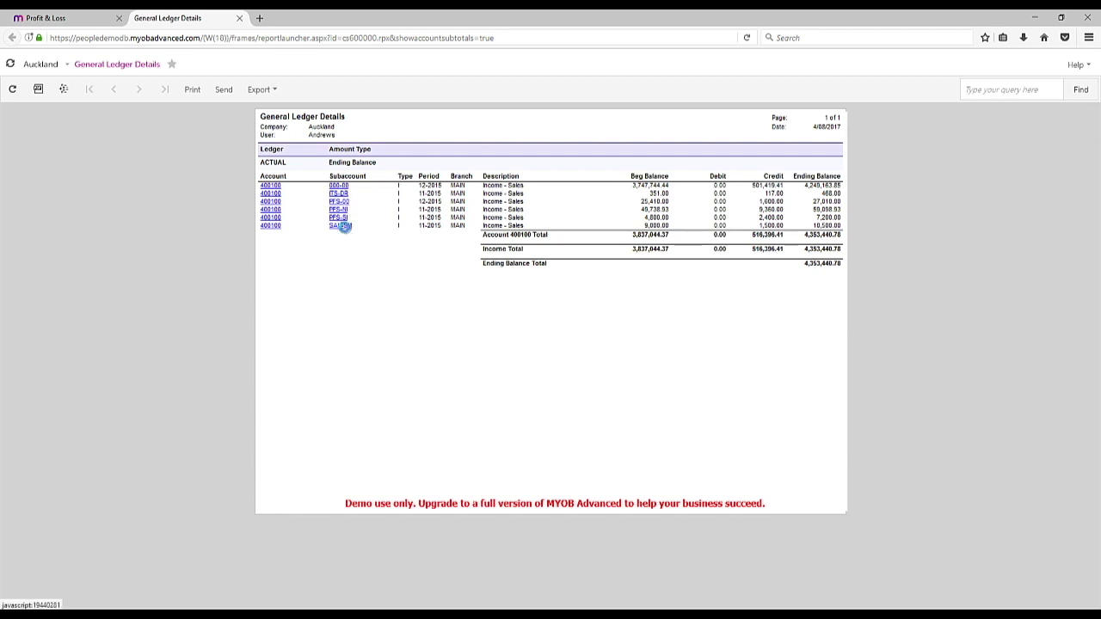
View the SAL-SM subaccount details, close both drill-down tabs, and return to the Company NZ dashboard
{"action": "left_click", "coordinate": [340, 225]}
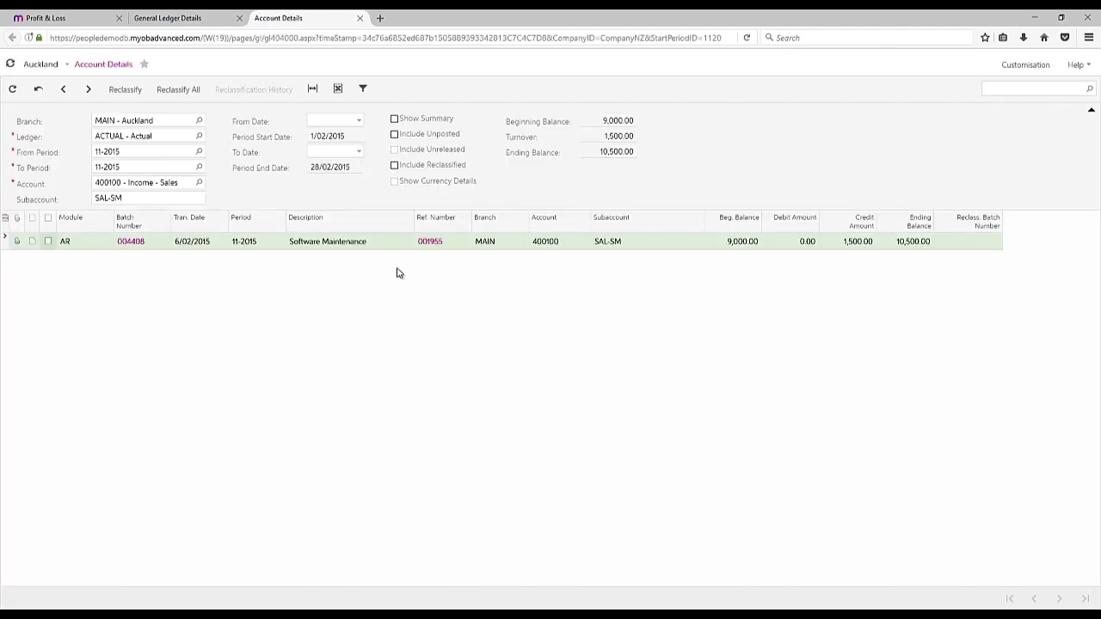
{"action": "left_click", "coordinate": [359, 18]}
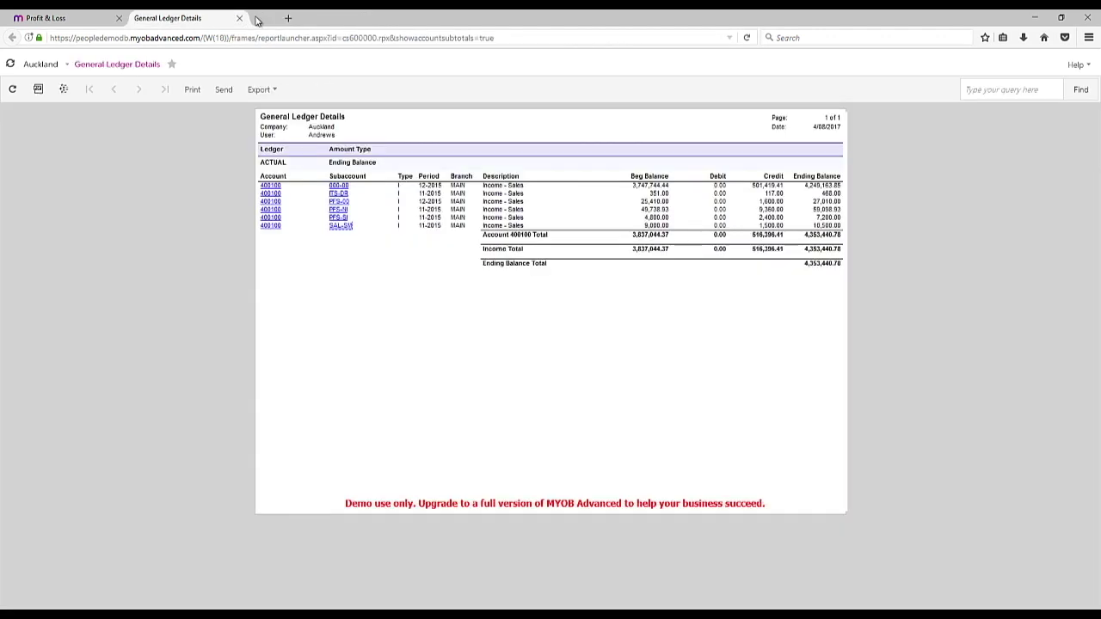
{"action": "left_click", "coordinate": [239, 18]}
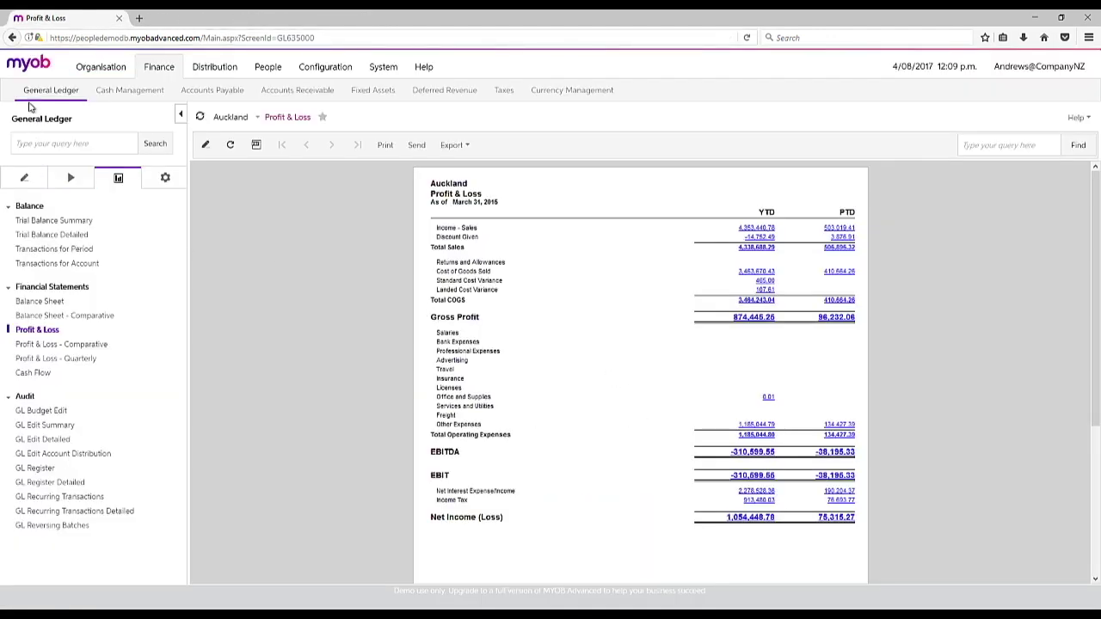
{"action": "left_click", "coordinate": [29, 69]}
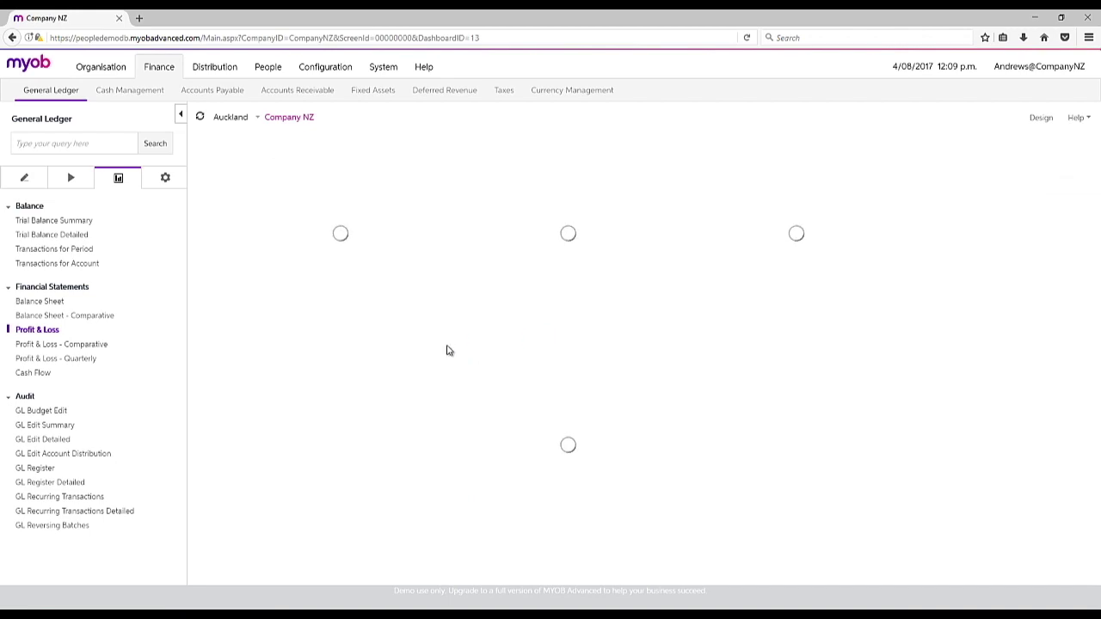